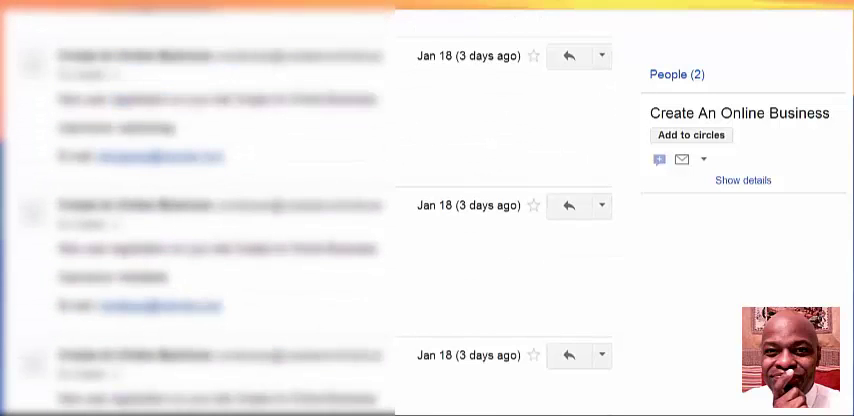
scroll(400, 200, down, 2)
scroll(400, 200, down, 2)
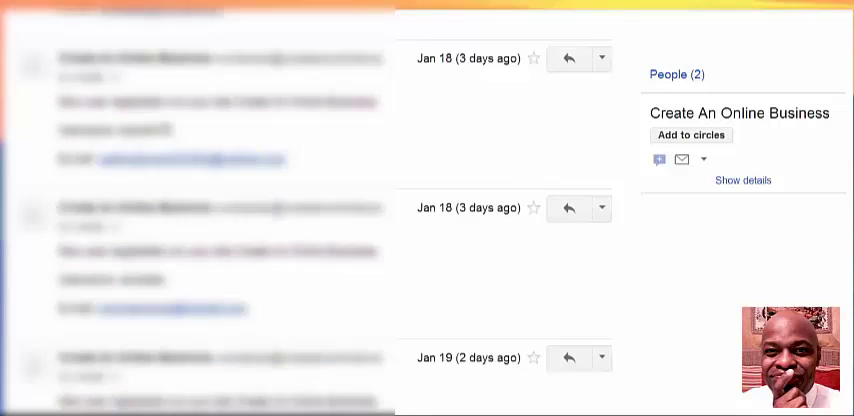
scroll(400, 200, down, 1)
scroll(400, 200, down, 1)
scroll(400, 200, down, 1)
scroll(400, 200, down, 2)
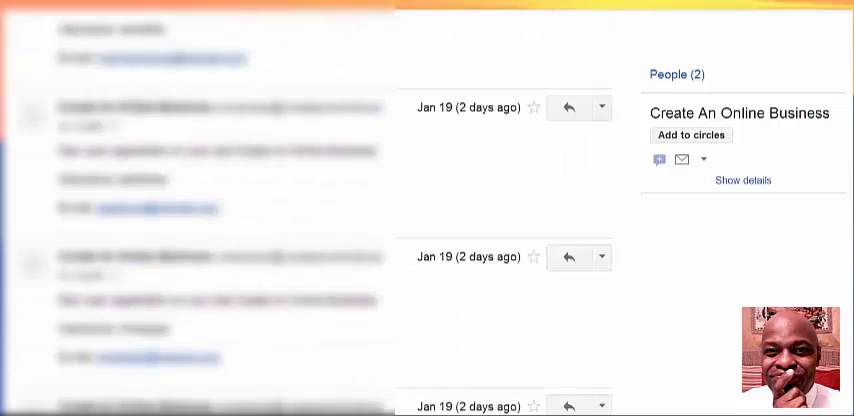
scroll(400, 200, down, 2)
scroll(400, 200, down, 1)
scroll(400, 200, down, 1)
scroll(400, 200, down, 2)
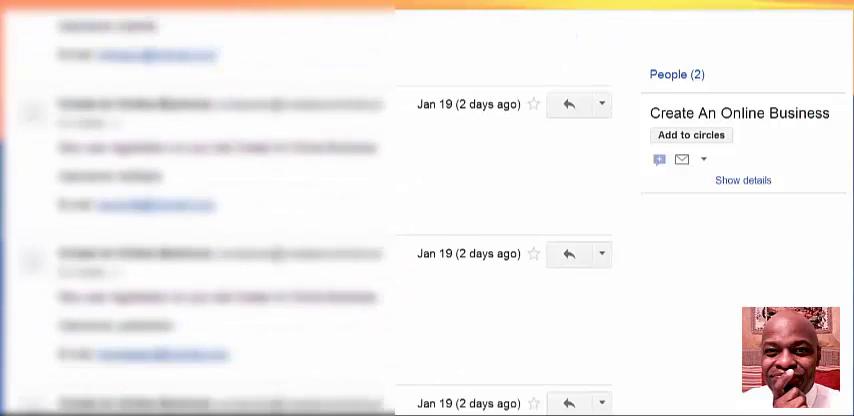
scroll(400, 200, down, 3)
scroll(400, 200, down, 2)
scroll(400, 200, down, 1)
scroll(400, 200, down, 2)
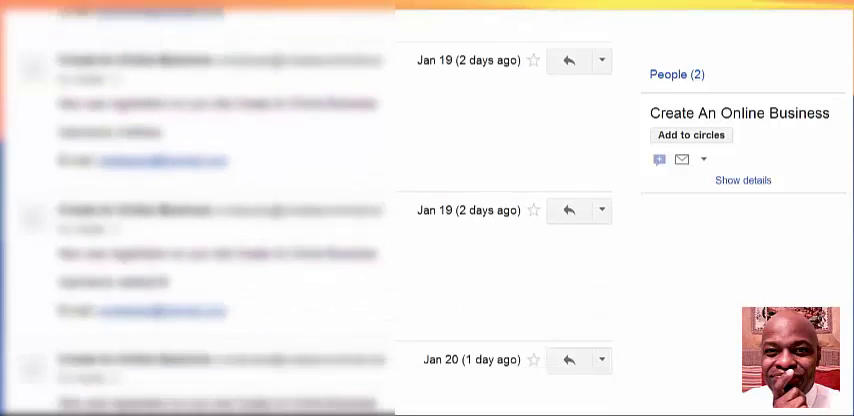
scroll(400, 200, down, 1)
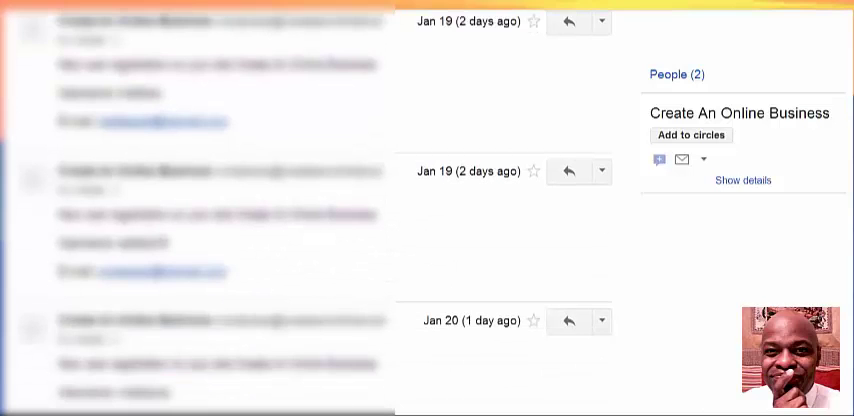
scroll(400, 200, down, 1)
scroll(400, 200, down, 1)
scroll(400, 200, down, 3)
scroll(400, 200, down, 2)
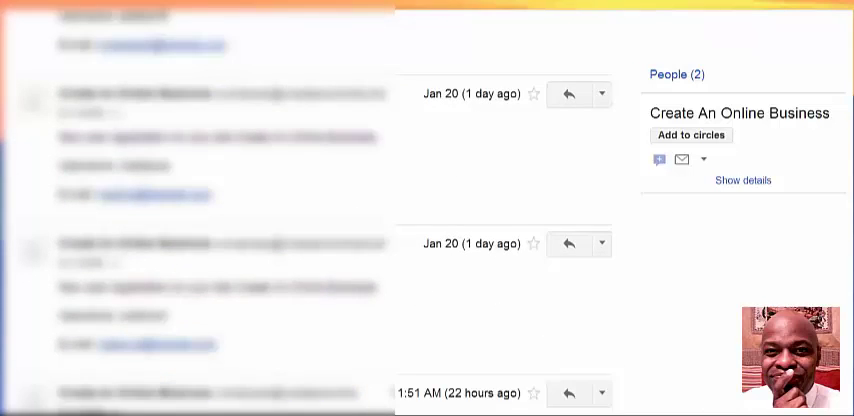
scroll(400, 200, down, 1)
scroll(400, 200, down, 1)
scroll(400, 200, down, 2)
scroll(400, 200, down, 2)
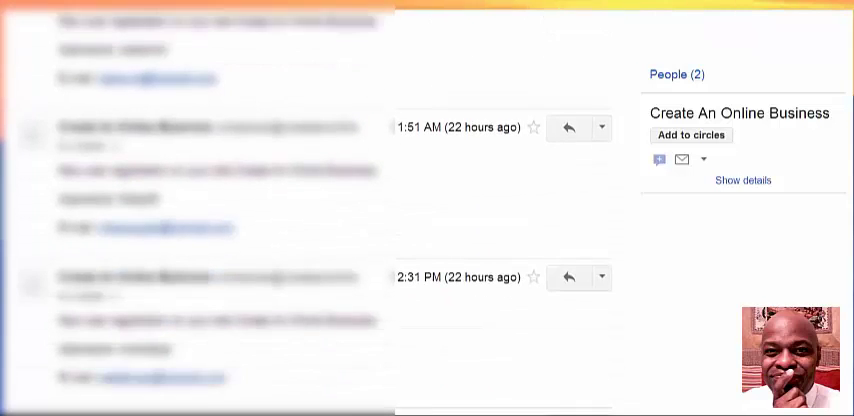
scroll(400, 200, down, 1)
scroll(400, 200, down, 3)
scroll(400, 200, down, 1)
scroll(400, 200, down, 3)
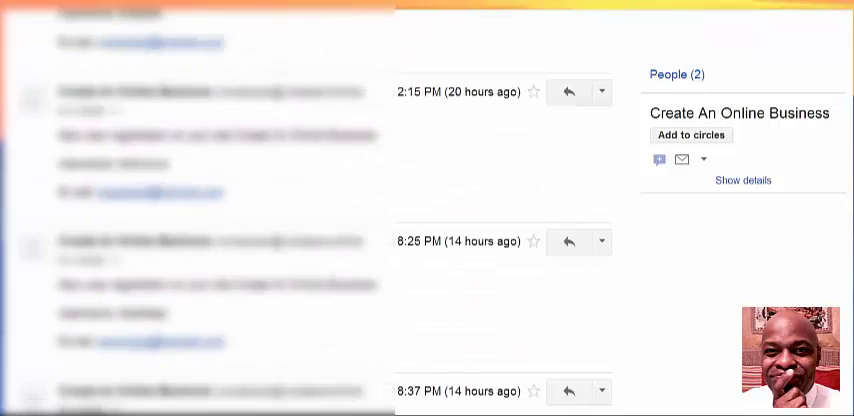
scroll(400, 200, down, 1)
scroll(400, 200, down, 2)
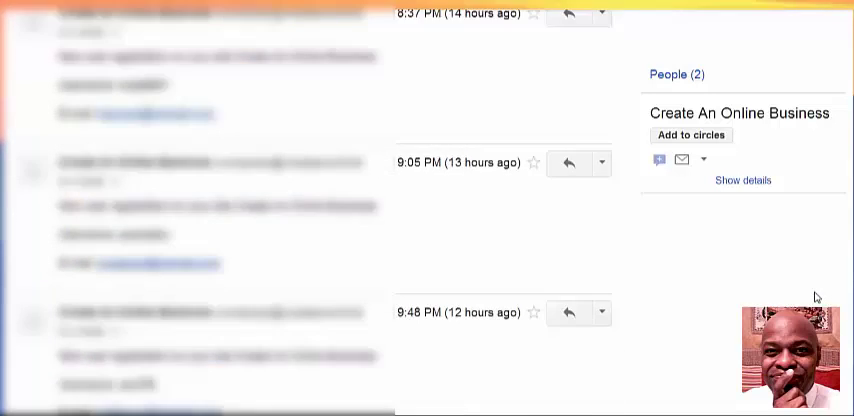
scroll(812, 300, down, 3)
scroll(808, 303, down, 2)
scroll(808, 303, down, 2)
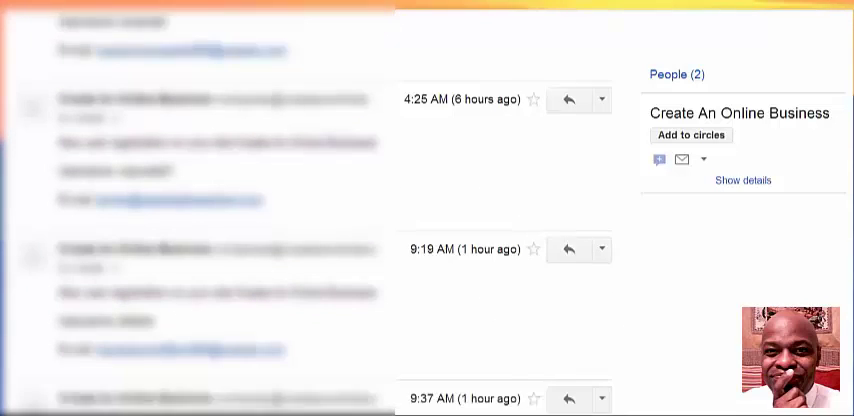
scroll(300, 200, down, 2)
scroll(300, 200, down, 1)
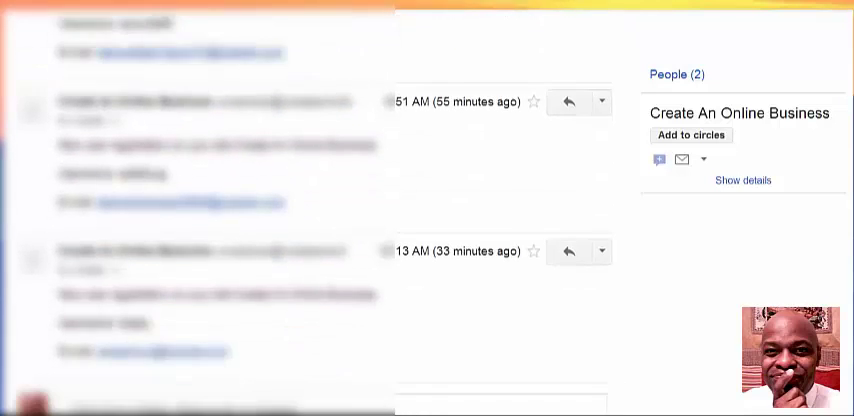
scroll(300, 200, down, 1)
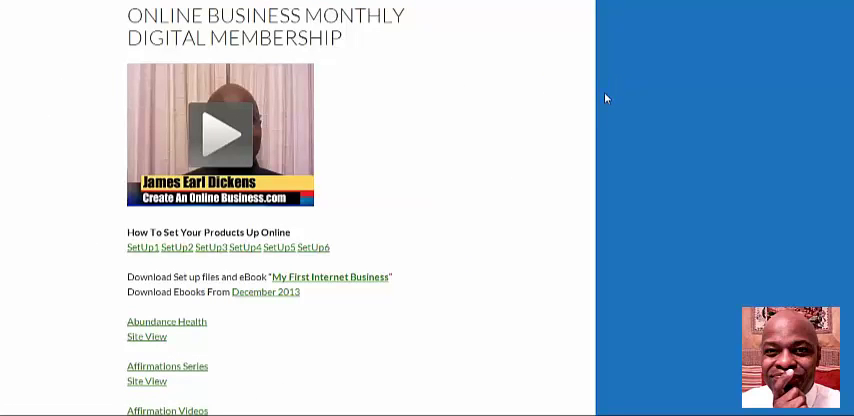
scroll(576, 21, down, 1)
scroll(400, 128, down, 1)
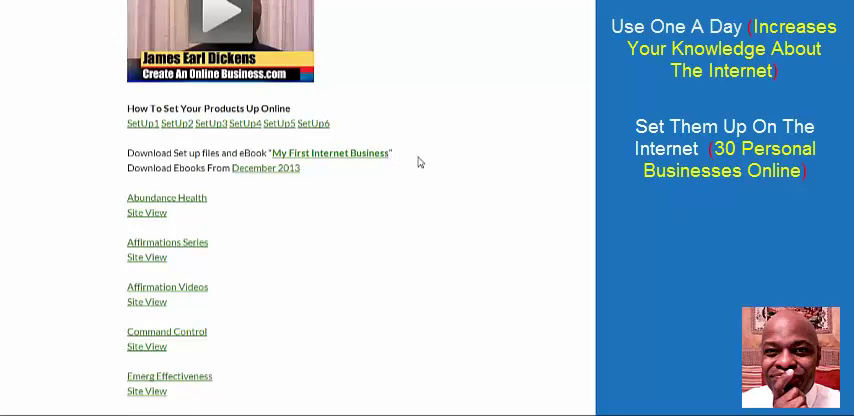
scroll(320, 216, down, 1)
scroll(300, 205, down, 1)
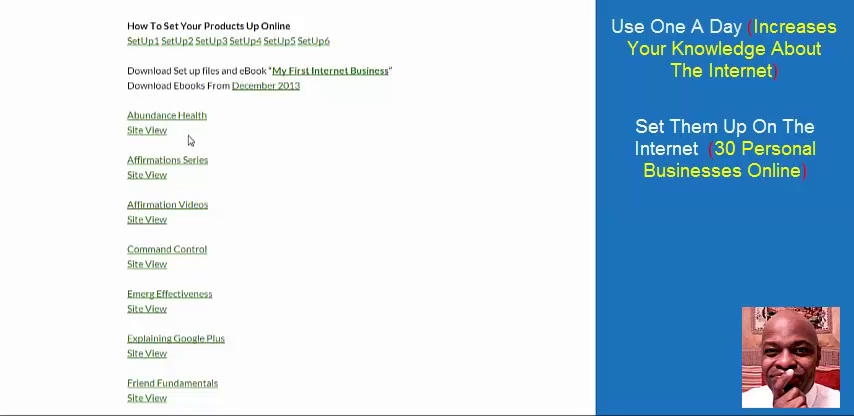
scroll(244, 143, down, 3)
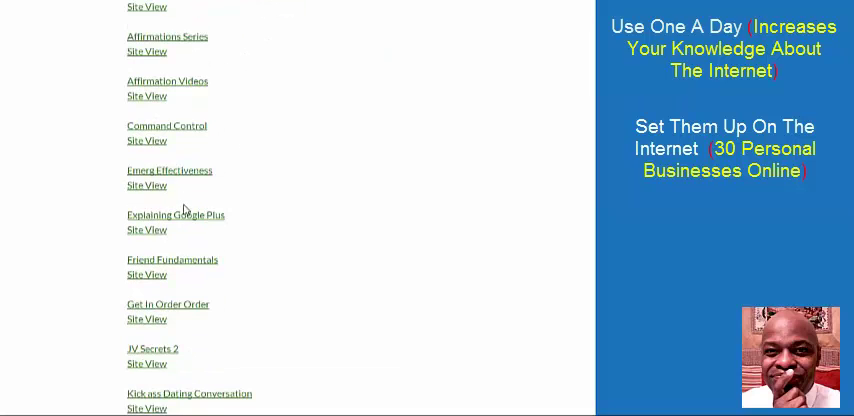
scroll(185, 209, down, 4)
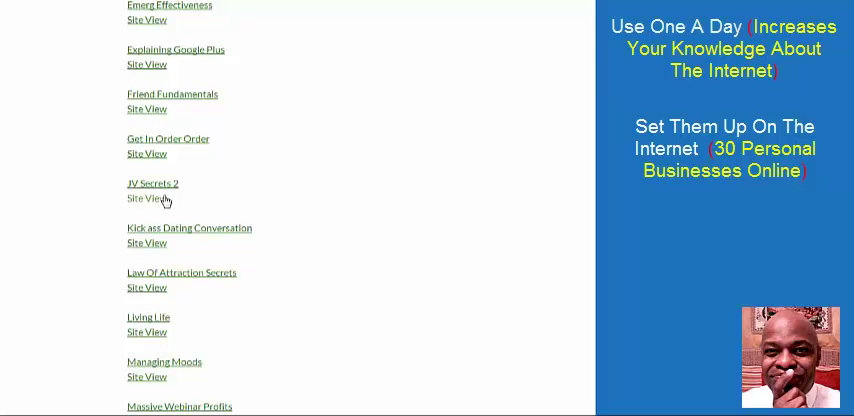
scroll(166, 195, up, 4)
scroll(167, 191, up, 3)
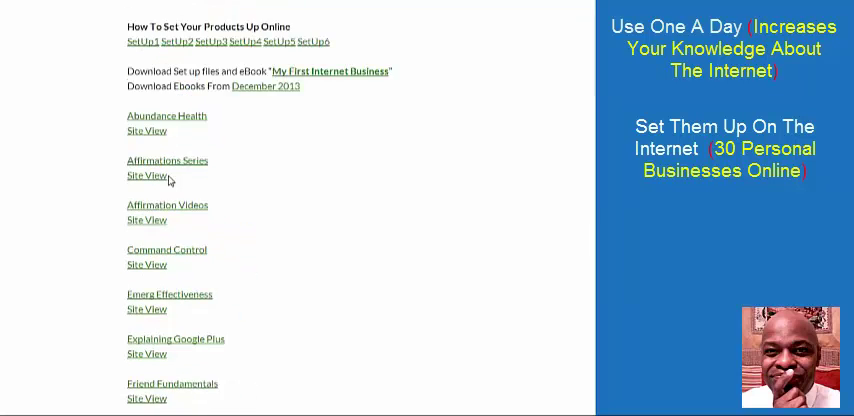
scroll(170, 181, up, 2)
scroll(172, 172, up, 1)
scroll(185, 172, up, 2)
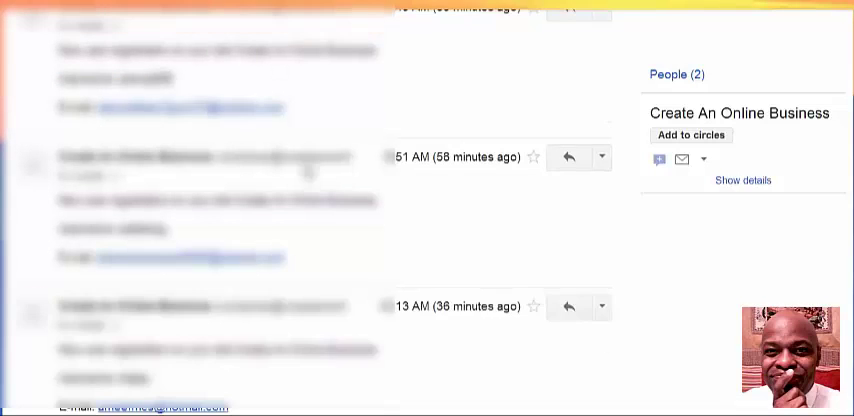
scroll(305, 172, up, 4)
scroll(305, 172, up, 2)
scroll(305, 172, up, 3)
scroll(305, 172, up, 5)
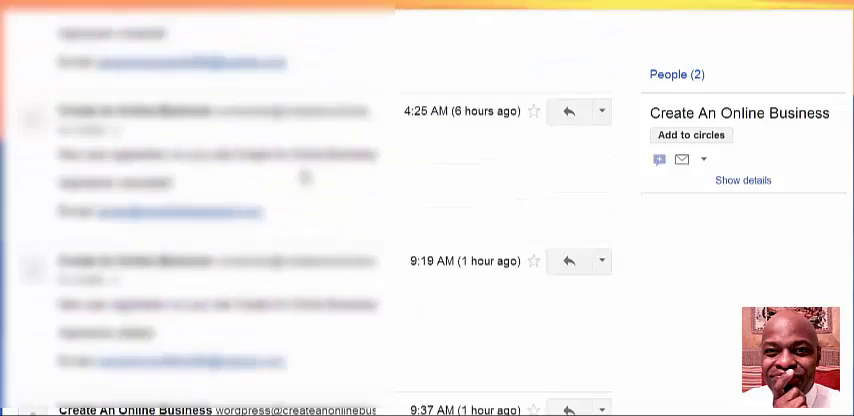
scroll(305, 172, up, 4)
scroll(305, 175, up, 3)
scroll(305, 178, up, 4)
scroll(305, 178, up, 4)
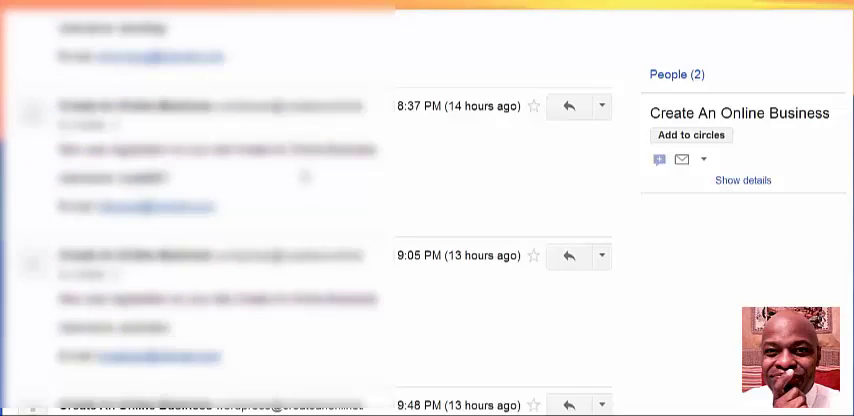
scroll(305, 178, up, 3)
scroll(305, 178, up, 4)
scroll(305, 178, up, 4)
scroll(305, 178, up, 4)
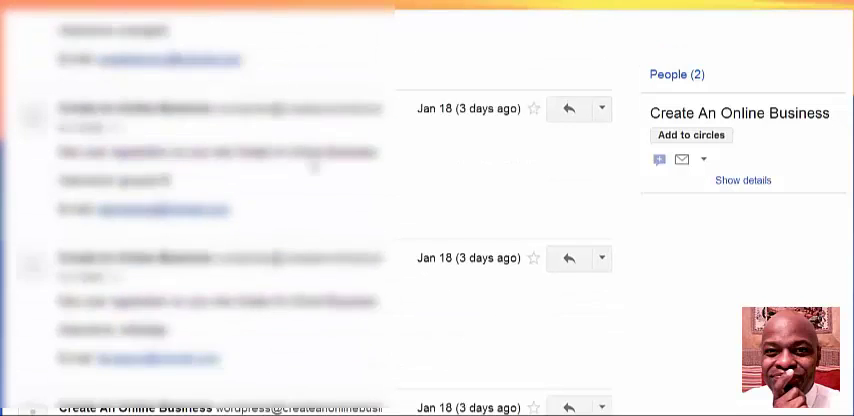
scroll(330, 170, up, 3)
scroll(340, 150, up, 2)
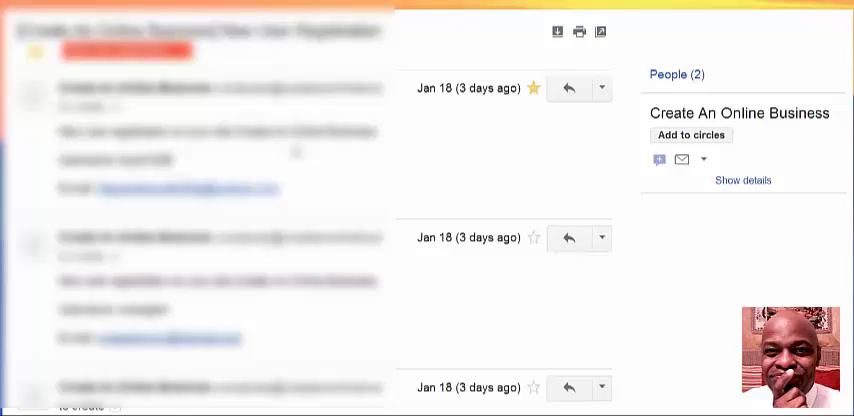
- Put Create An Online Business into the Following circle via the People panel's circle list
click(695, 136)
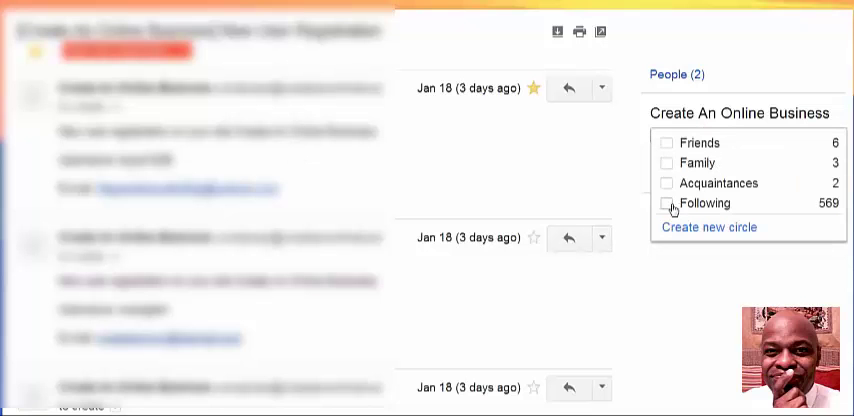
click(667, 204)
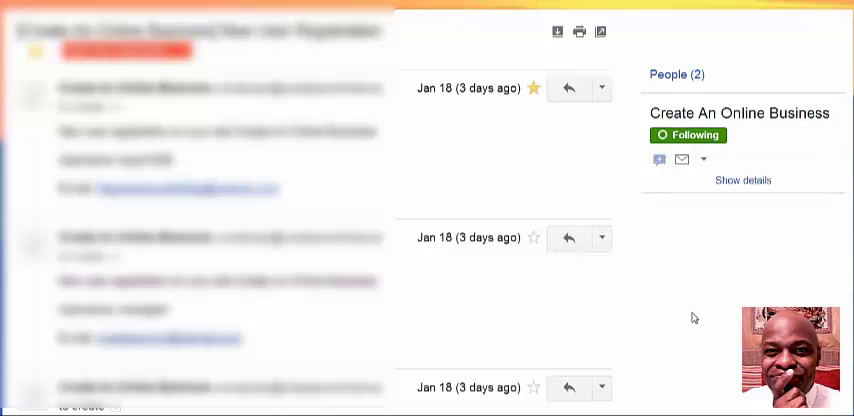